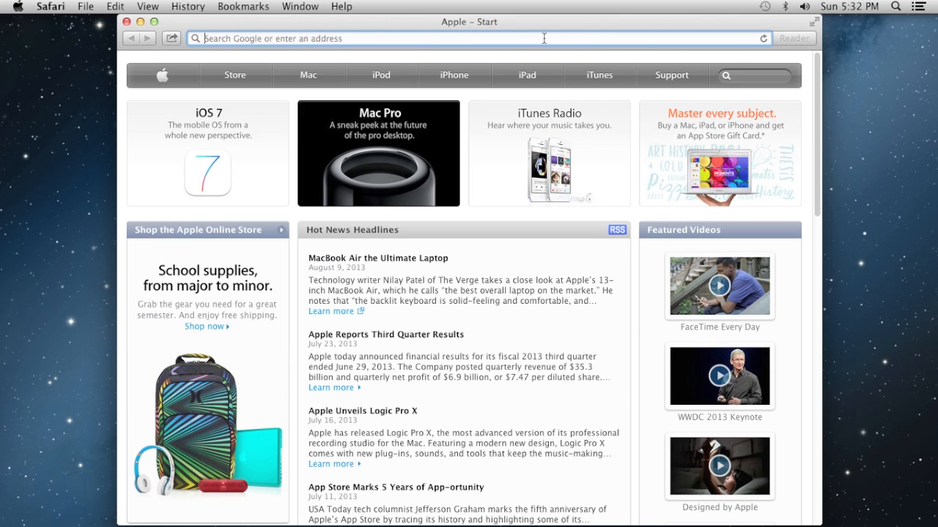
# Go to processing.org and open the site's Download page
pyautogui.write('processing')
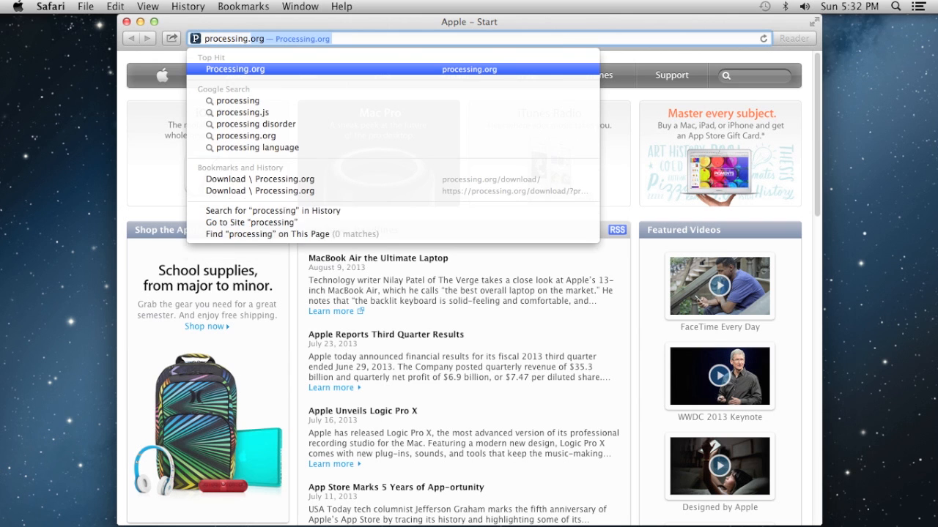
pyautogui.write('.org')
pyautogui.press('Return')
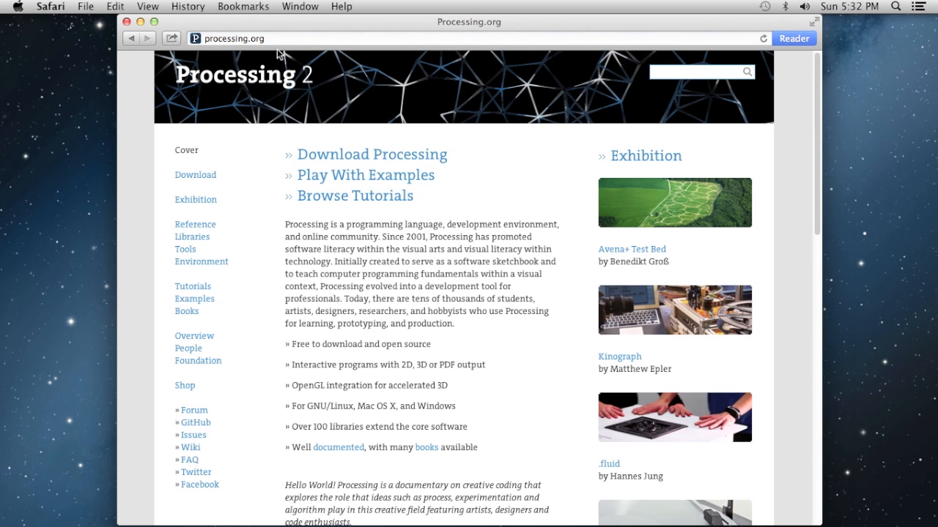
pyautogui.click(196, 178)
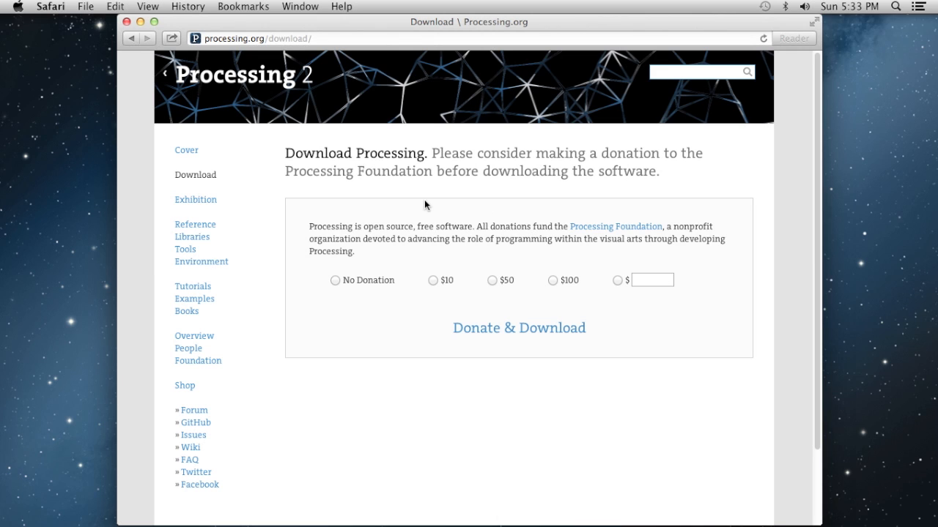
# Choose No Donation and download the Mac OS X version of Processing 2.0.2
pyautogui.click(334, 282)
pyautogui.click(511, 329)
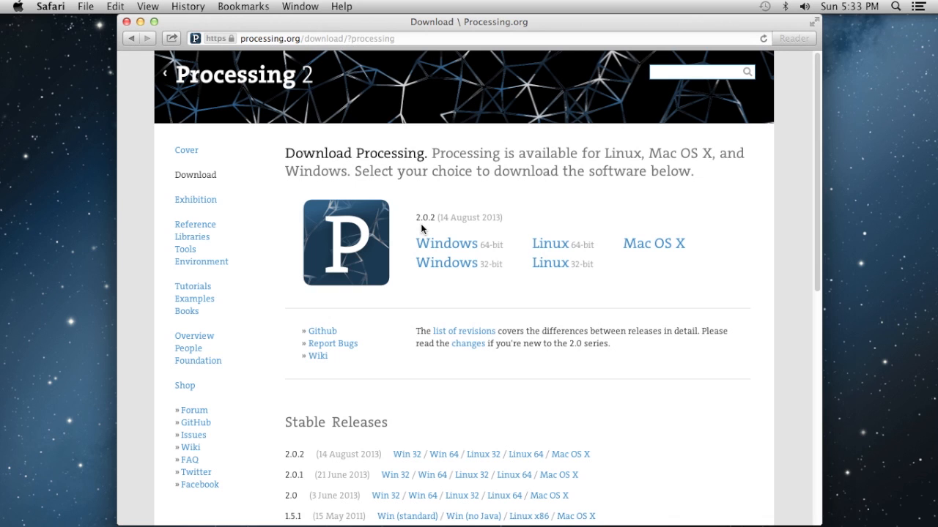
pyautogui.click(657, 245)
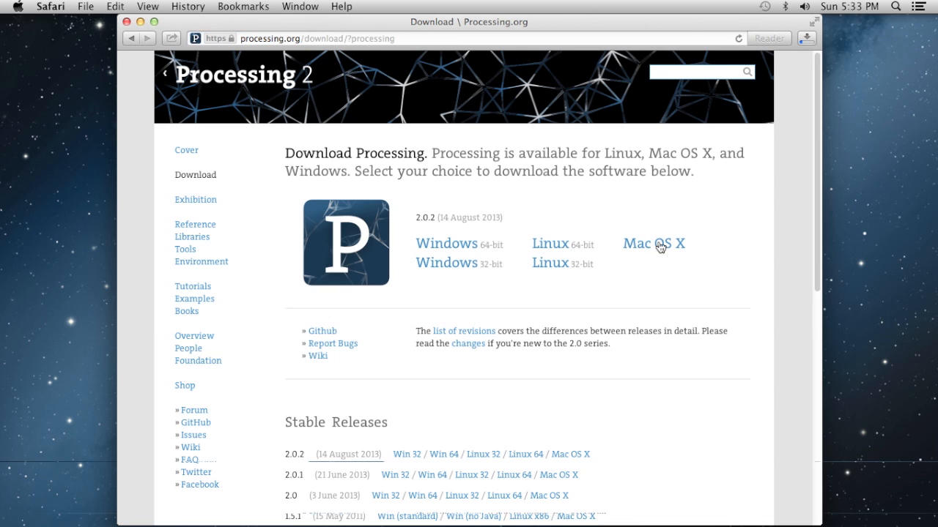
# Show the downloaded Processing file in Finder, move it to the Applications folder and select it there
pyautogui.click(803, 40)
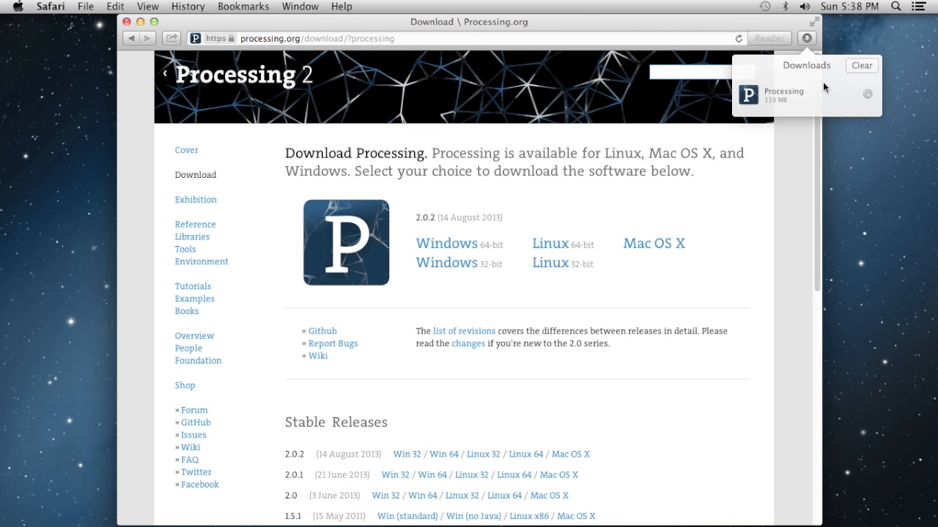
pyautogui.click(866, 94)
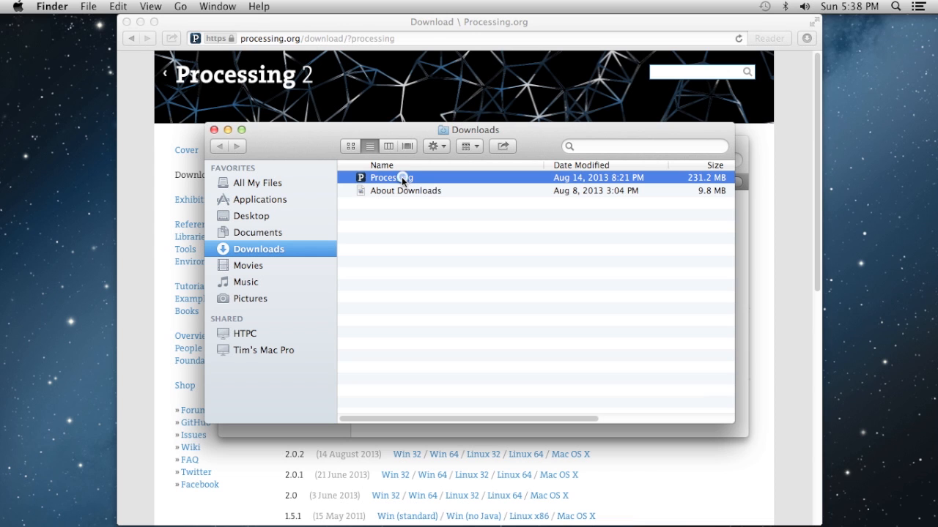
pyautogui.moveTo(401, 176); pyautogui.dragTo(291, 202)
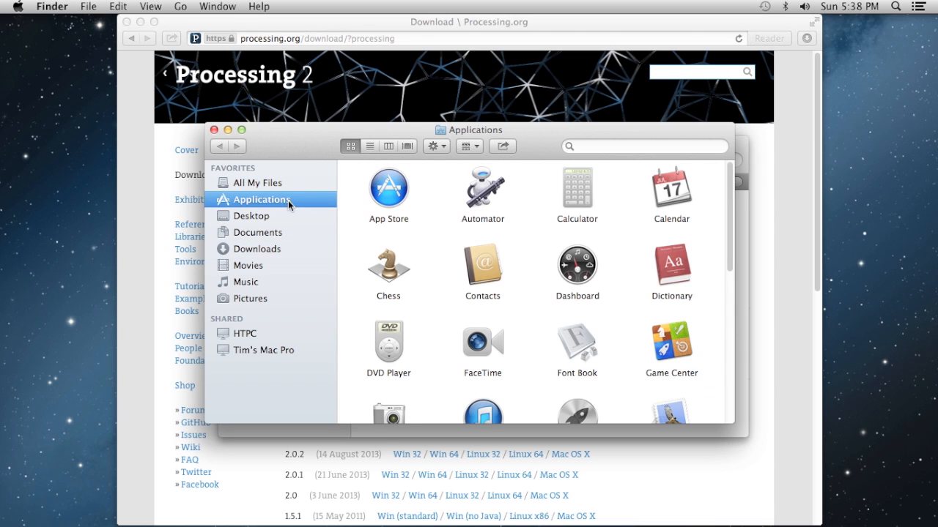
pyautogui.scroll(-1, 432, 192)
pyautogui.scroll(-8, 431, 193)
pyautogui.click(493, 219)
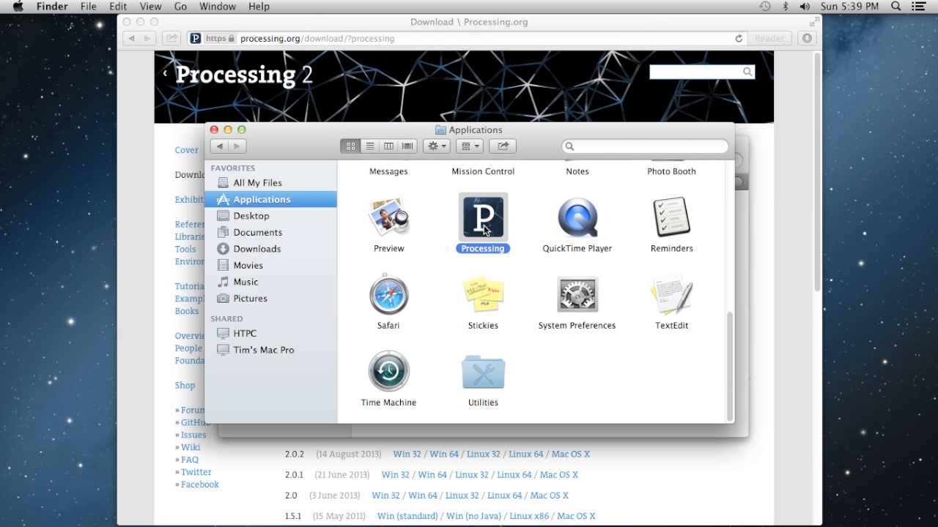
# Launch Processing through a Spotlight search for "proce" and install the Java SE 6 runtime it needs
pyautogui.click(895, 7)
pyautogui.write('proce')
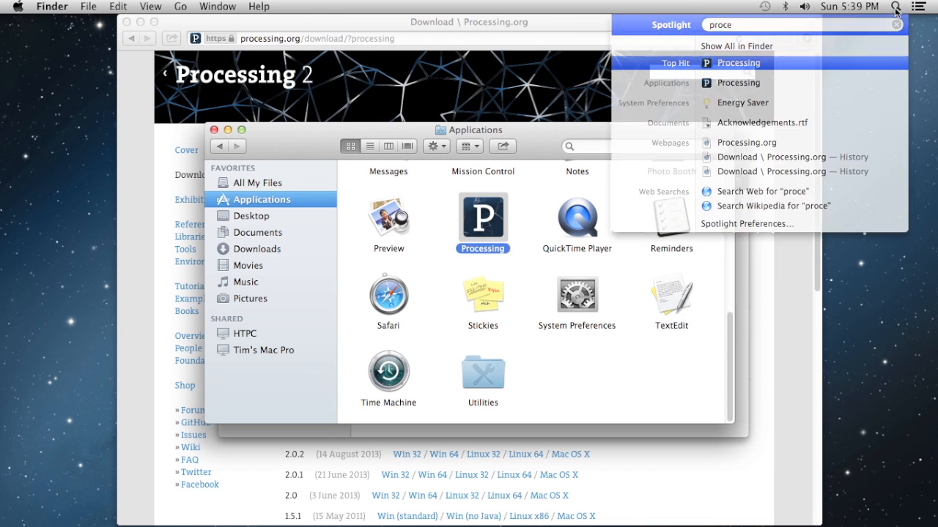
pyautogui.press('Return')
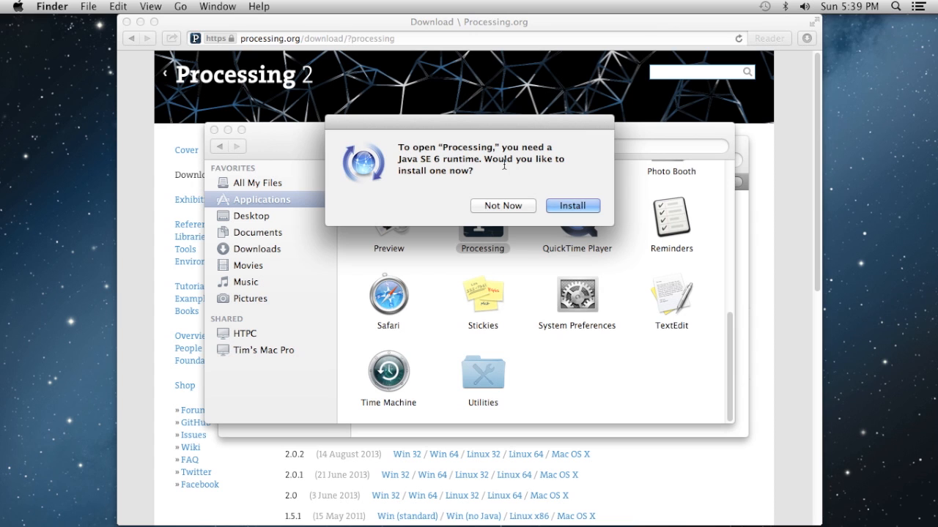
pyautogui.click(571, 207)
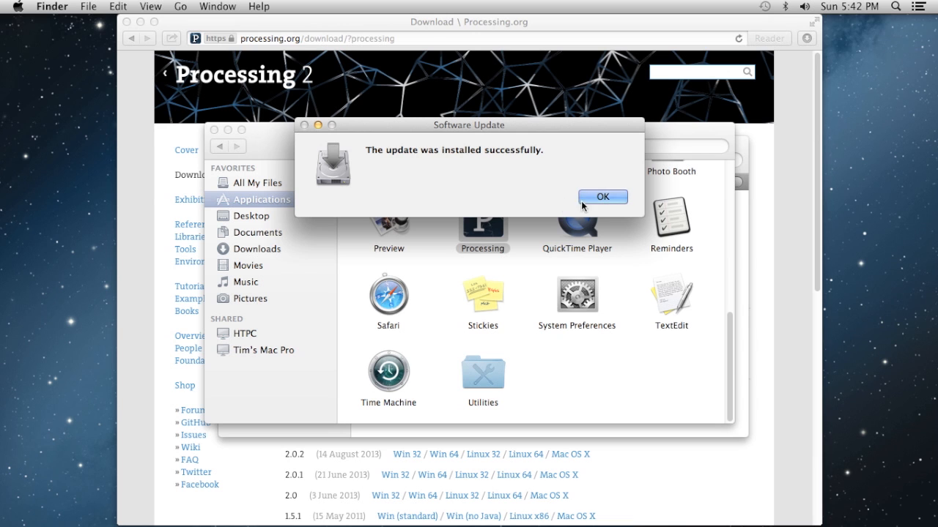
pyautogui.click(583, 206)
# Launch Processing from the Applications folder
pyautogui.click(523, 211)
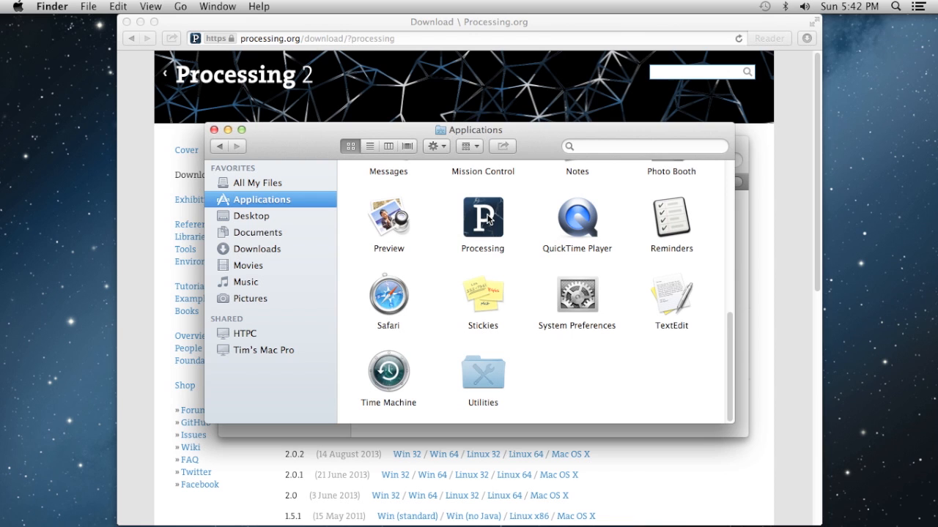
pyautogui.doubleClick(488, 219)
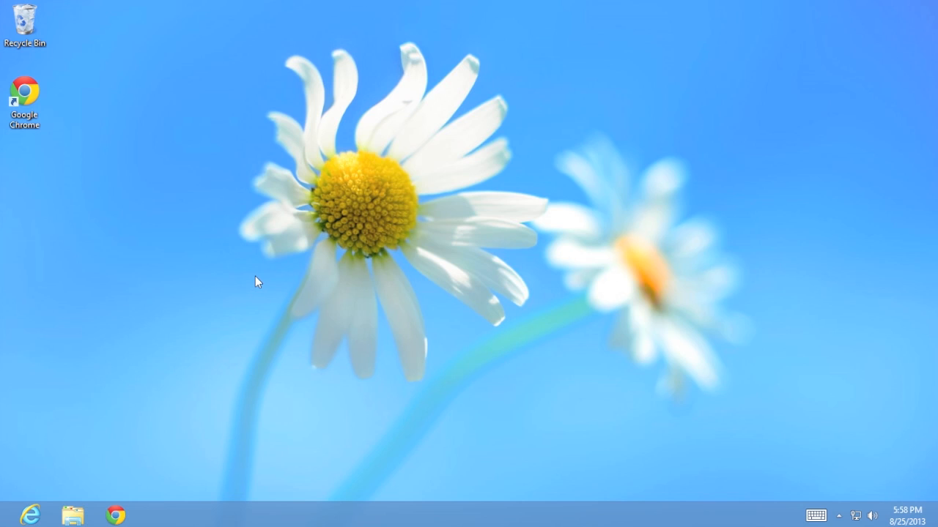
# Start Google Chrome on the Windows desktop, go to processing.org and open its Download page
pyautogui.doubleClick(29, 96)
pyautogui.doubleClick(28, 90)
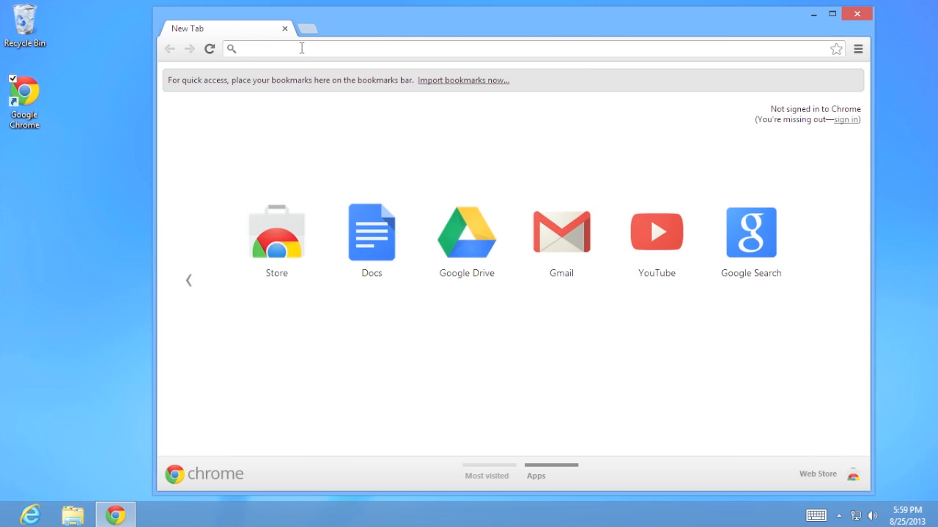
pyautogui.click(301, 49)
pyautogui.write('processing.org')
pyautogui.press('Return')
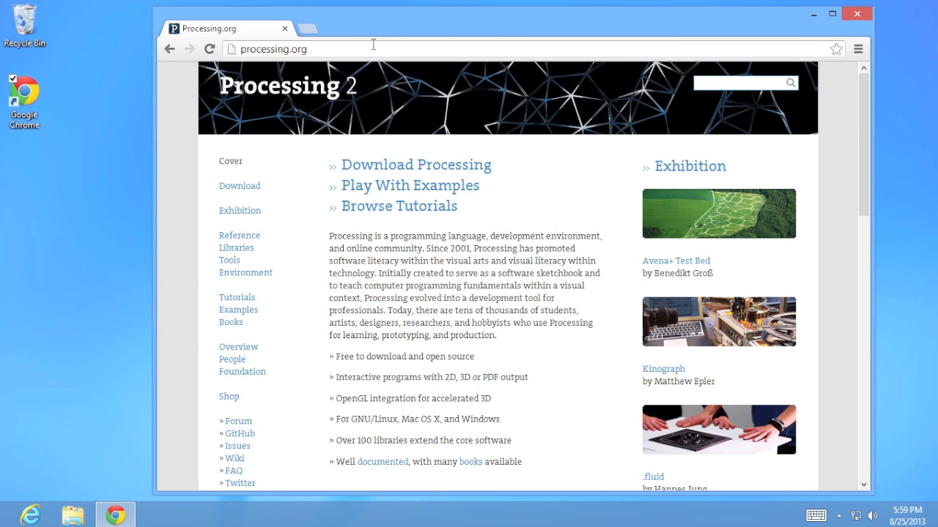
pyautogui.click(237, 189)
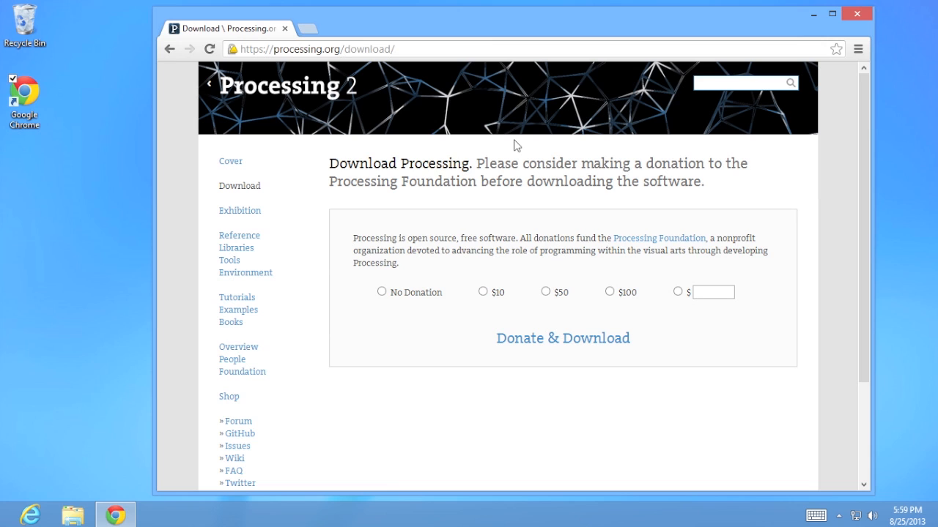
# Choose No Donation and download the Windows 64-bit version of Processing 2.0.2
pyautogui.click(382, 291)
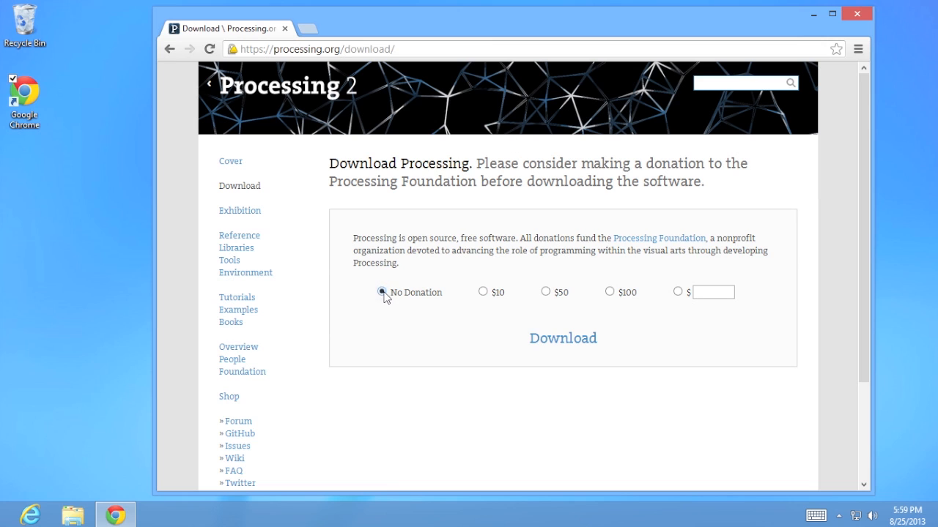
pyautogui.click(551, 340)
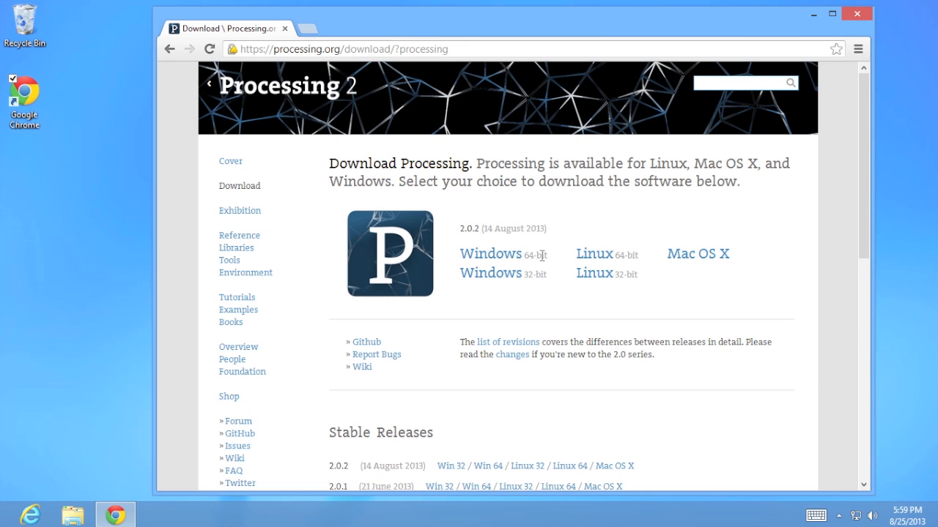
pyautogui.click(492, 254)
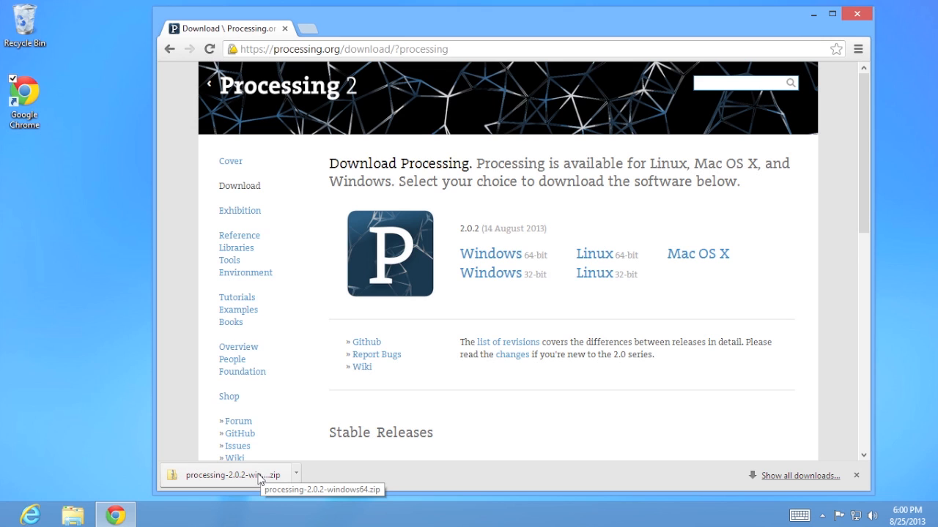
# Open the downloaded processing-2.0.2-windows64 archive and extract all its files to the Desktop
pyautogui.click(260, 478)
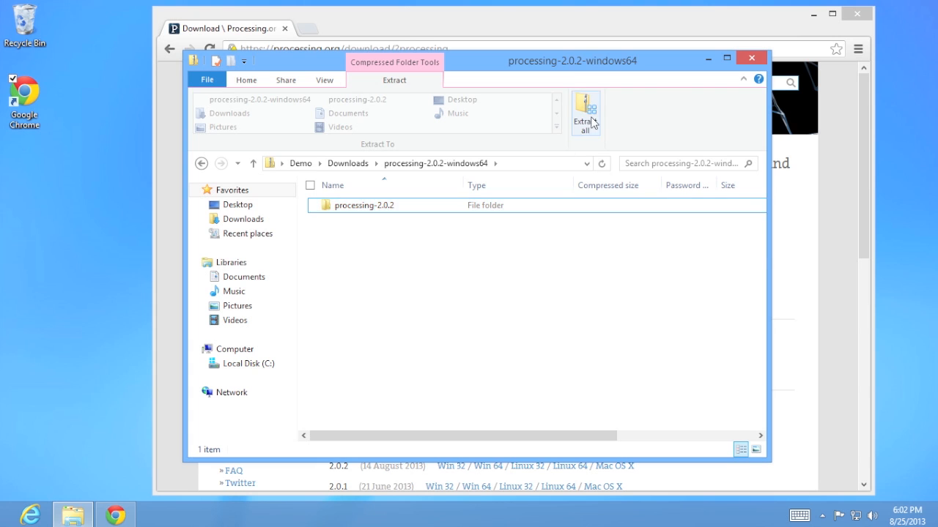
pyautogui.click(586, 118)
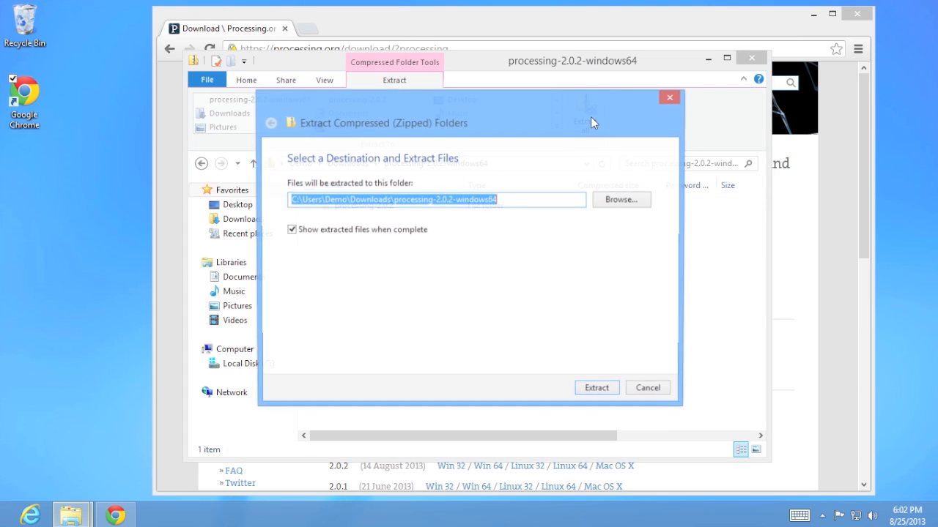
pyautogui.click(636, 202)
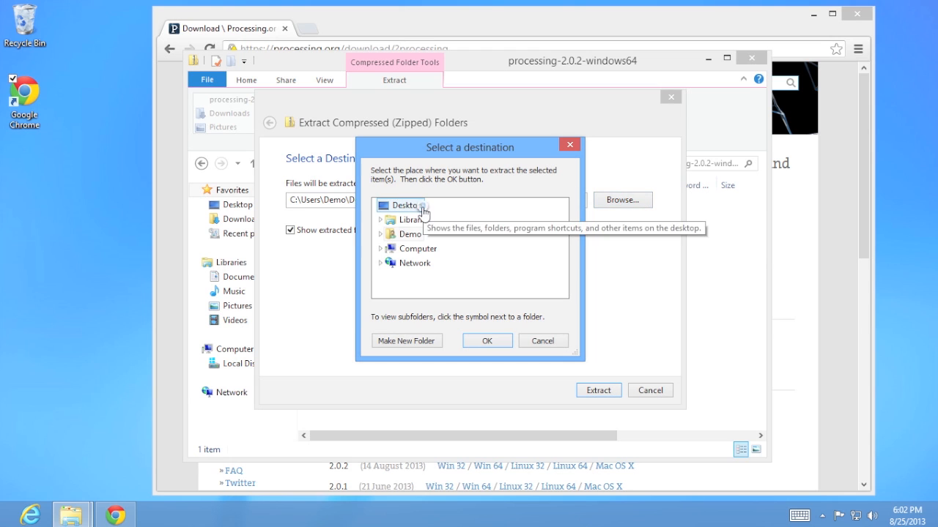
pyautogui.click(487, 342)
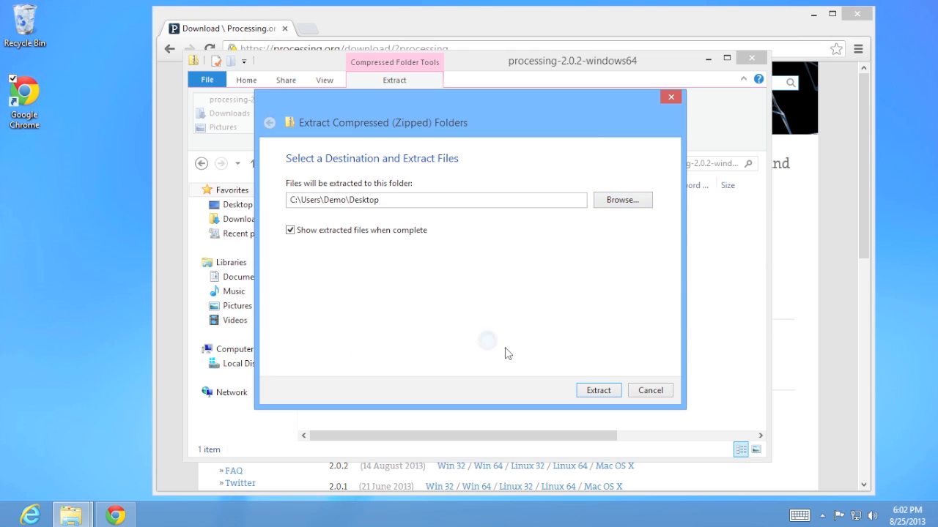
pyautogui.click(610, 394)
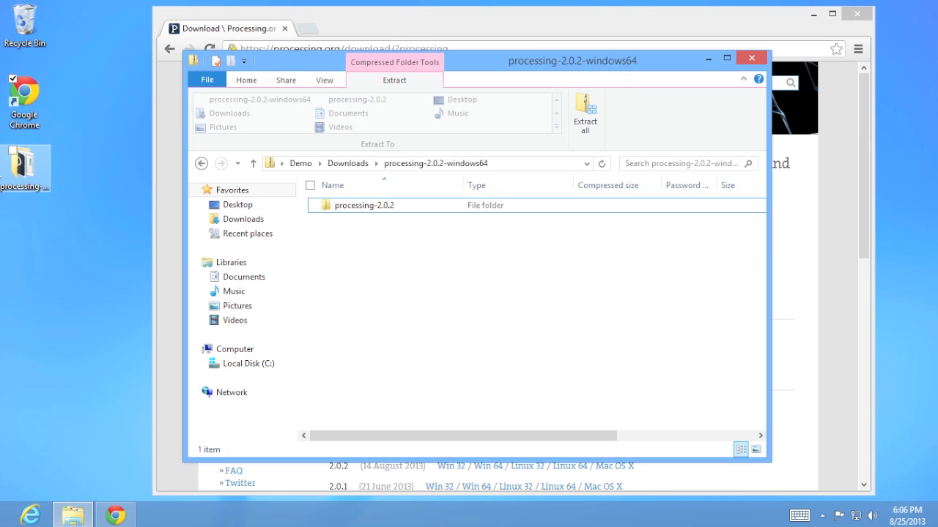
# Open the extracted Processing folder on the desktop and run the processing application inside it
pyautogui.doubleClick(24, 169)
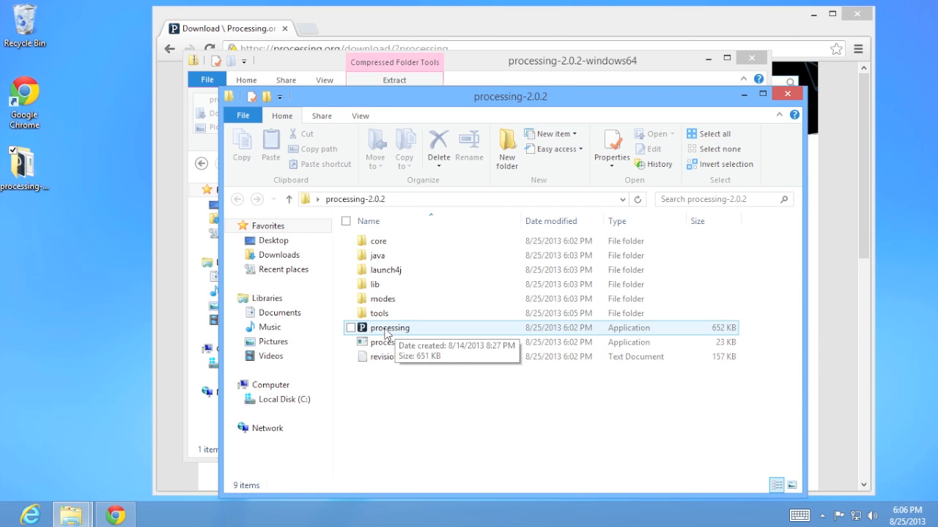
pyautogui.doubleClick(401, 331)
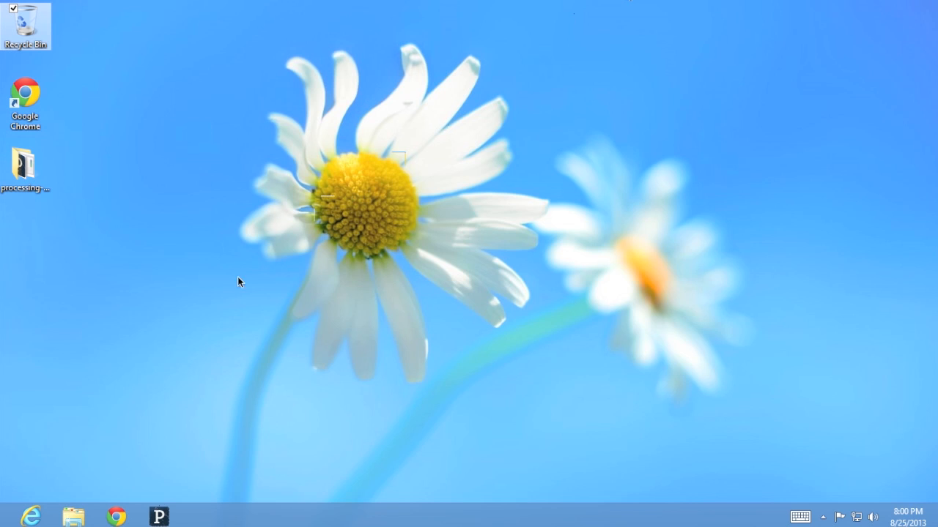
# Start Processing from its pinned shortcut and maximize the empty sketch window
pyautogui.click(159, 516)
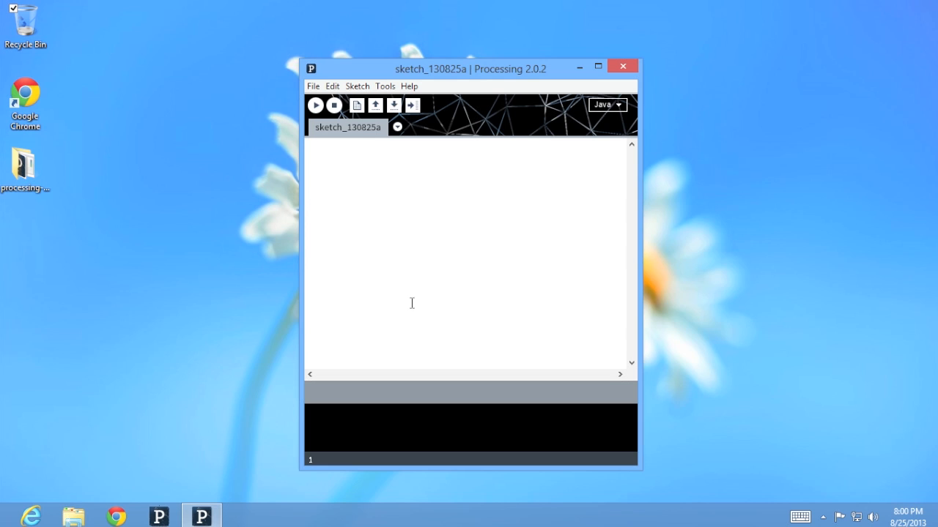
pyautogui.click(598, 71)
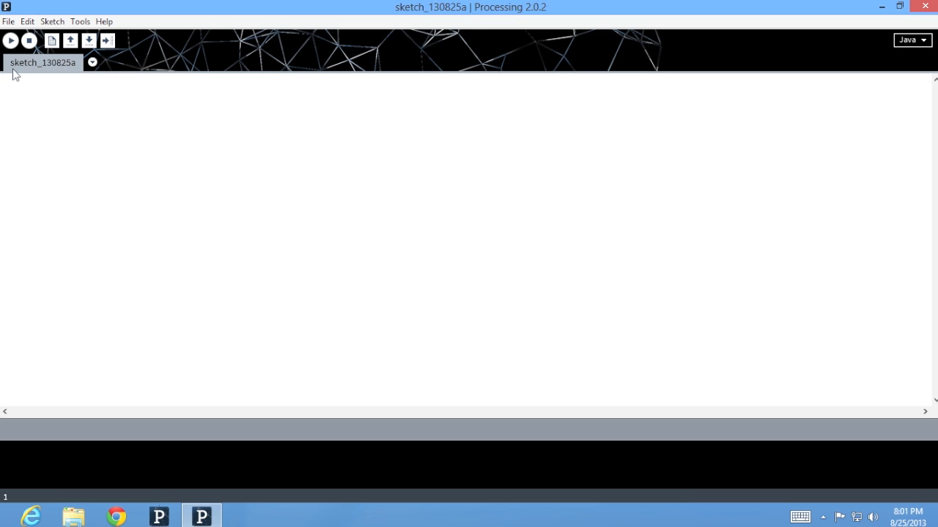
pyautogui.click(93, 63)
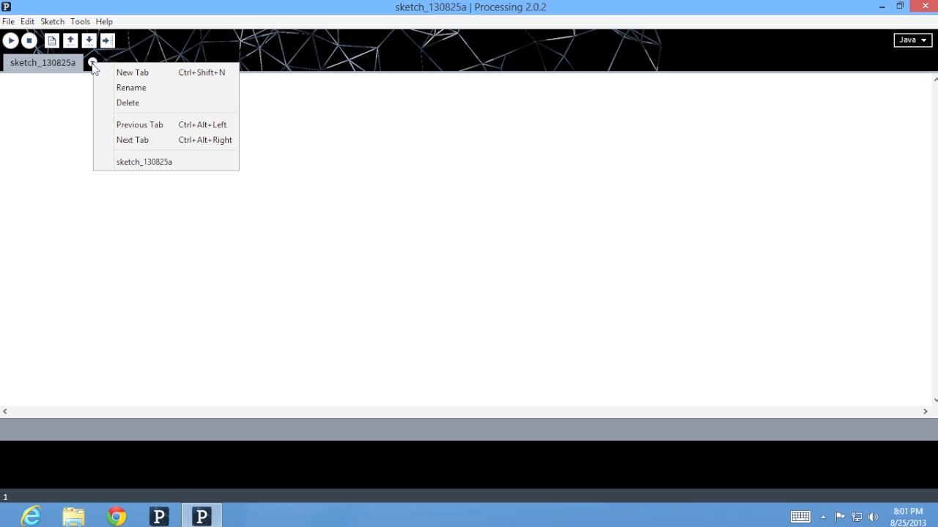
pyautogui.click(92, 64)
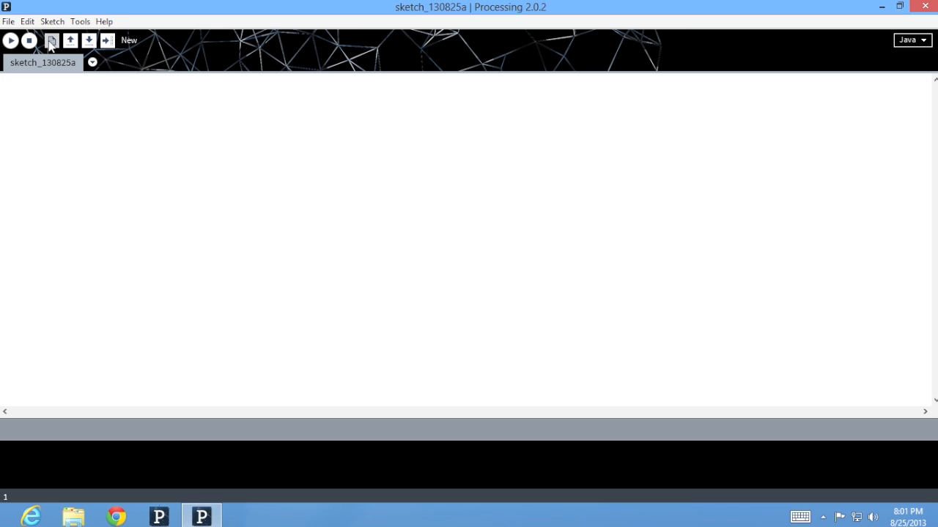
# Open the Preferences dialog, review the sketchbook location and editor settings, and close it with the settings accepted
pyautogui.click(9, 22)
pyautogui.click(55, 213)
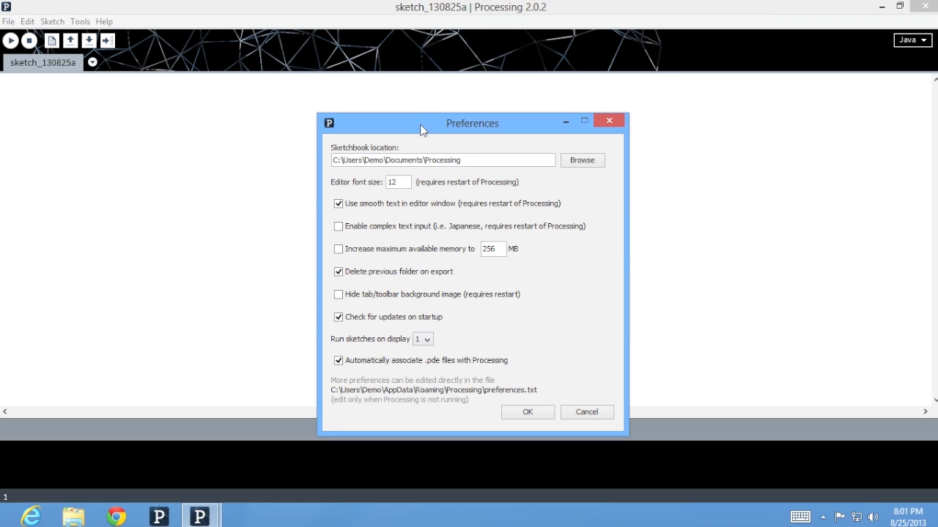
pyautogui.moveTo(421, 128); pyautogui.dragTo(421, 97)
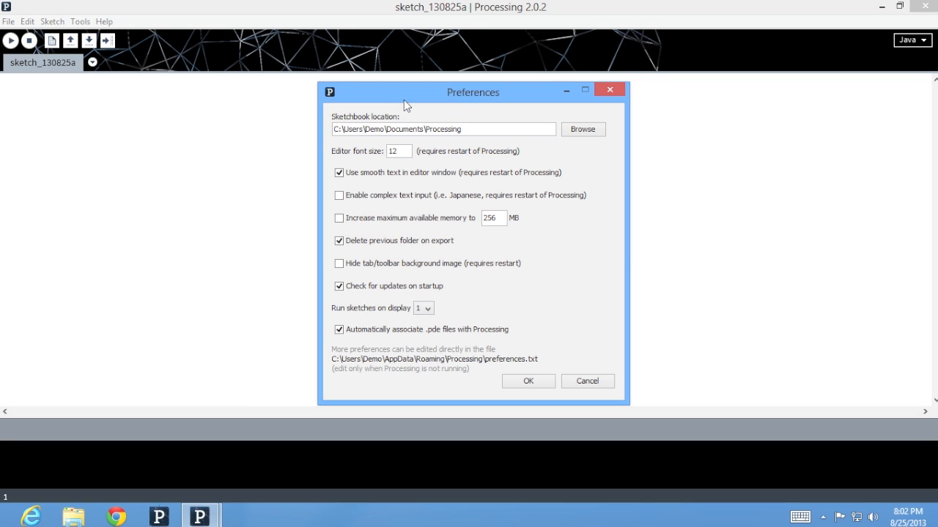
pyautogui.click(528, 381)
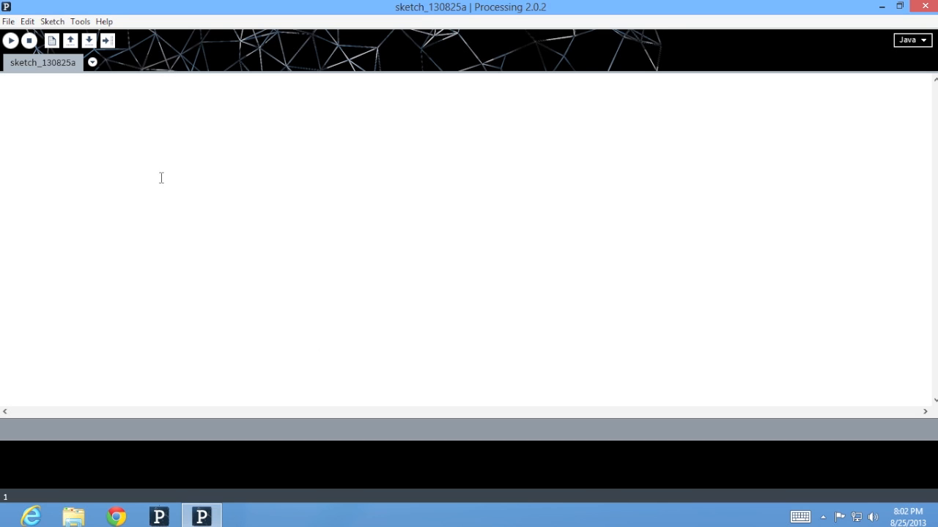
# Open the Brightness sketch from the Color category of the Basics examples and move its window fully into view
pyautogui.click(11, 22)
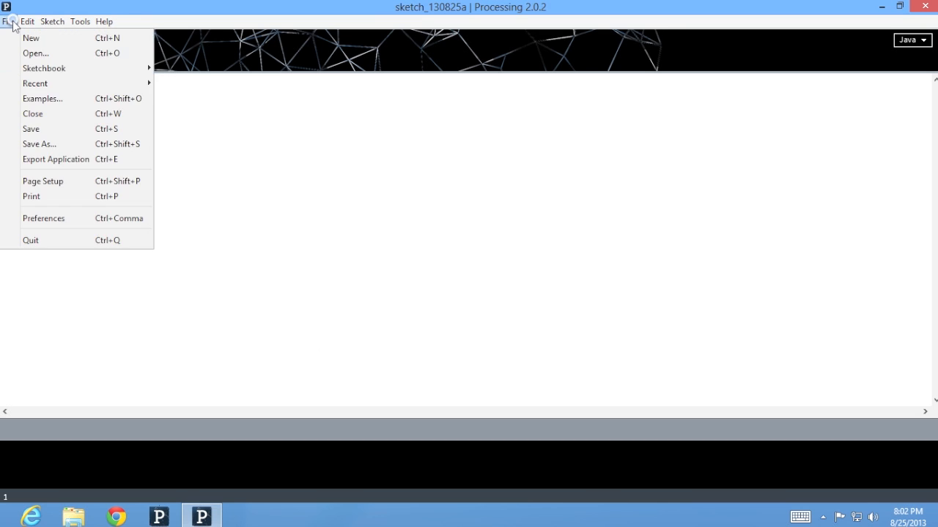
pyautogui.click(35, 98)
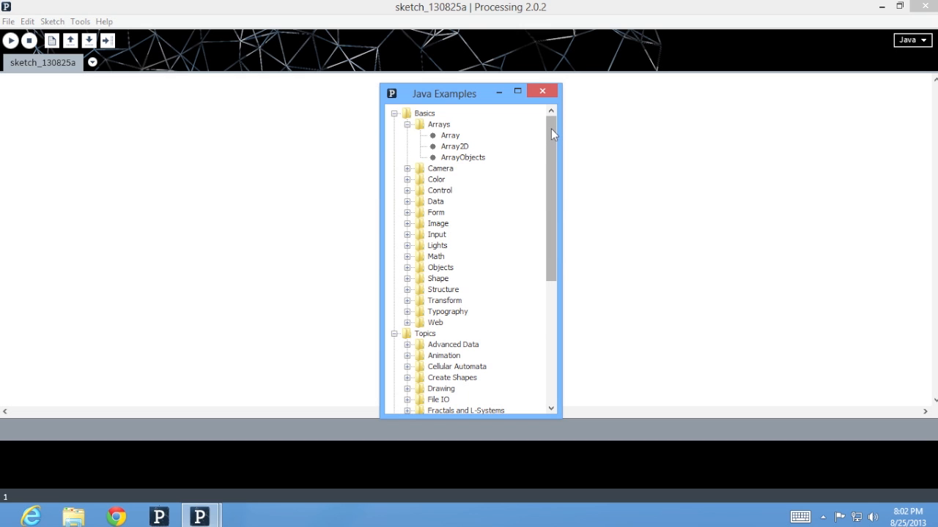
pyautogui.moveTo(551, 128)
pyautogui.mouseDown()
pyautogui.moveTo(546, 284)
pyautogui.moveTo(548, 110)
pyautogui.mouseUp()
pyautogui.click(408, 180)
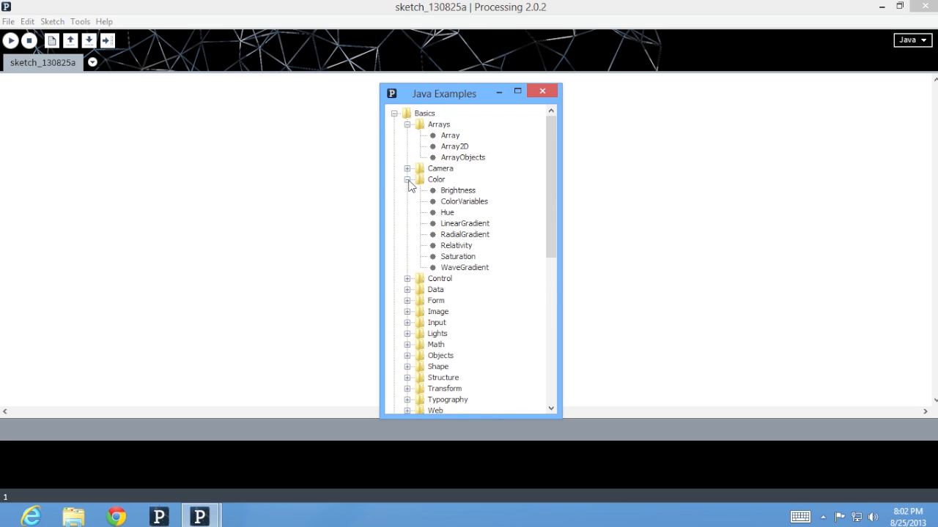
pyautogui.doubleClick(457, 192)
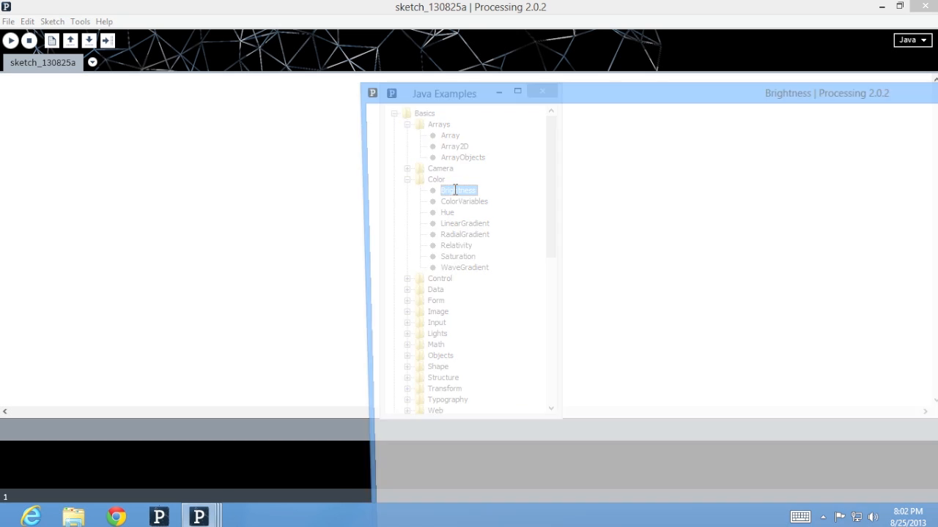
pyautogui.moveTo(623, 92); pyautogui.dragTo(276, 34)
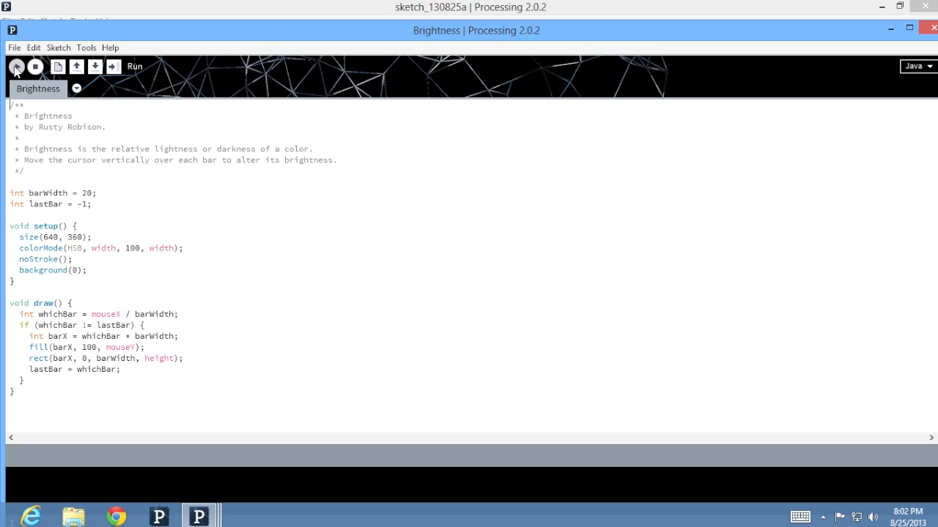
# Run the Brightness example to try its color bars, then close its output, the example sketch and the Java Examples window
pyautogui.click(16, 72)
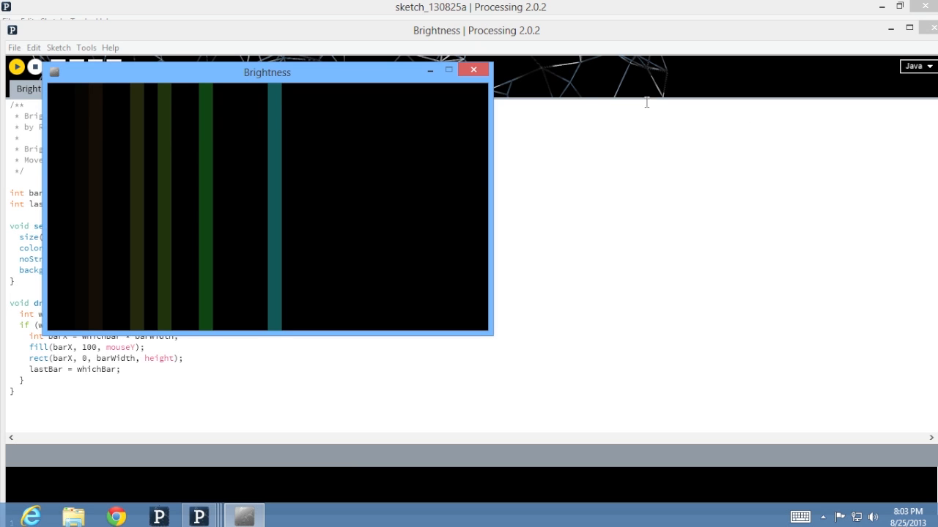
pyautogui.click(472, 71)
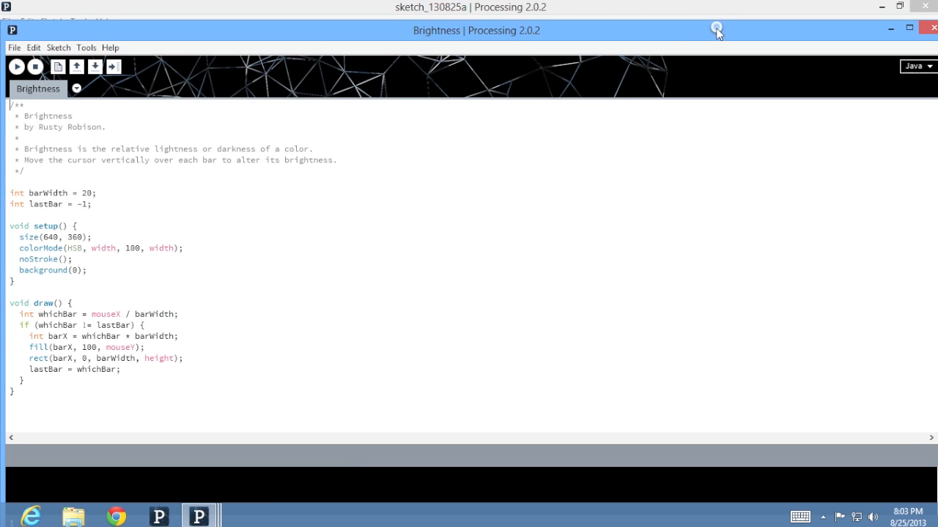
pyautogui.moveTo(710, 29); pyautogui.dragTo(675, 32)
pyautogui.click(905, 32)
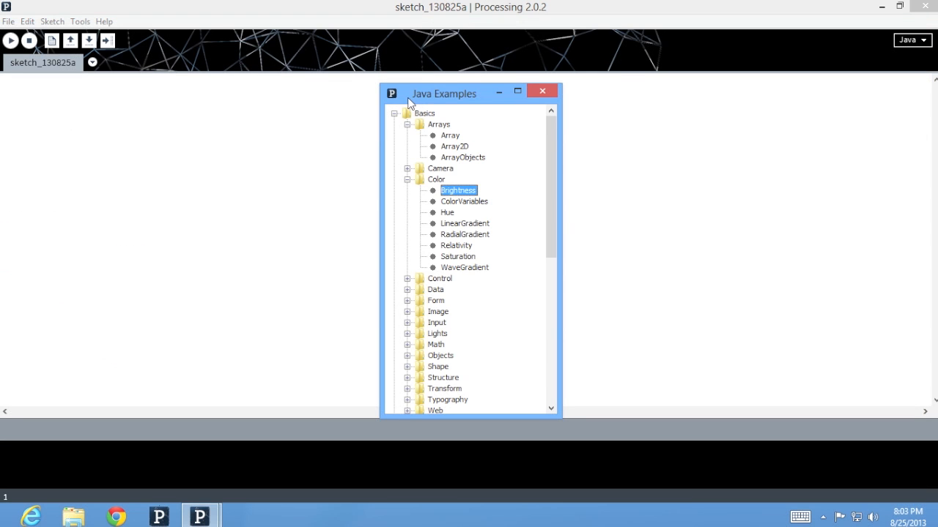
pyautogui.click(538, 88)
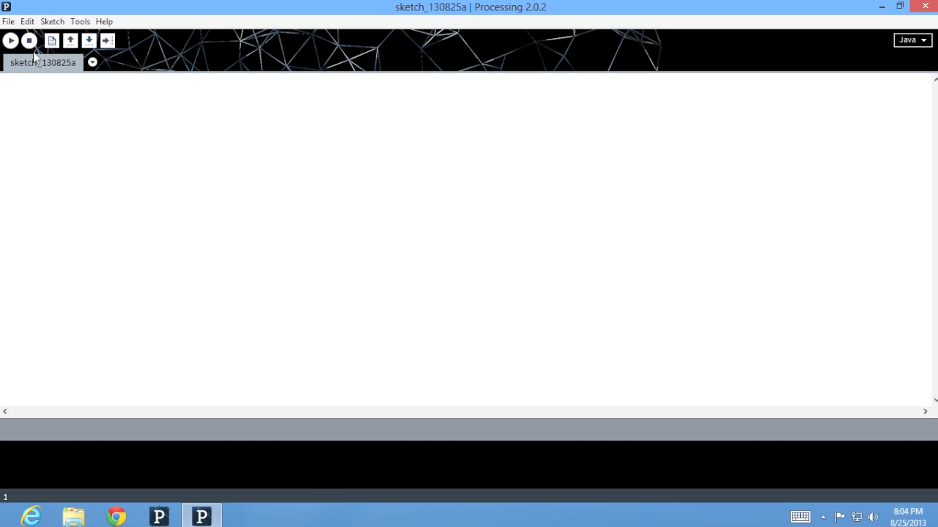
# Browse the Library Manager's contributed libraries, install the Gamepad library, and close the manager
pyautogui.click(51, 23)
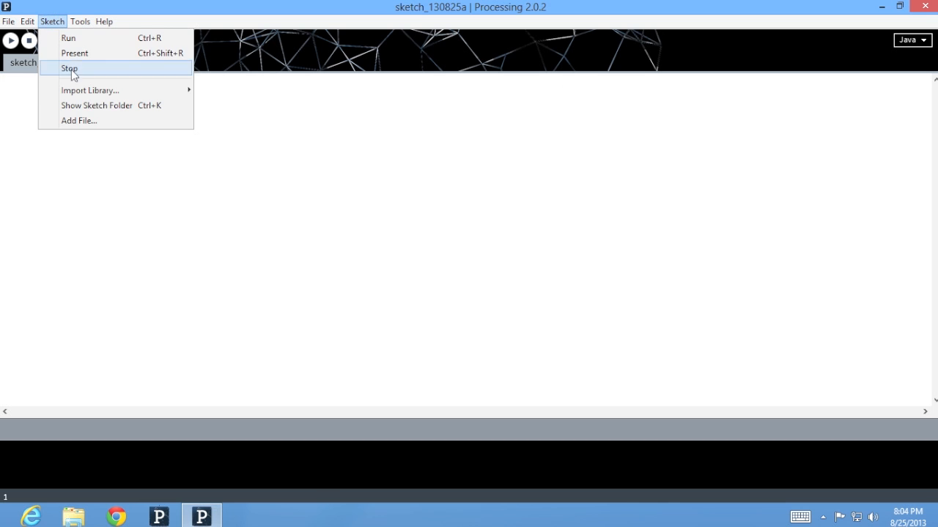
pyautogui.moveTo(73, 89)
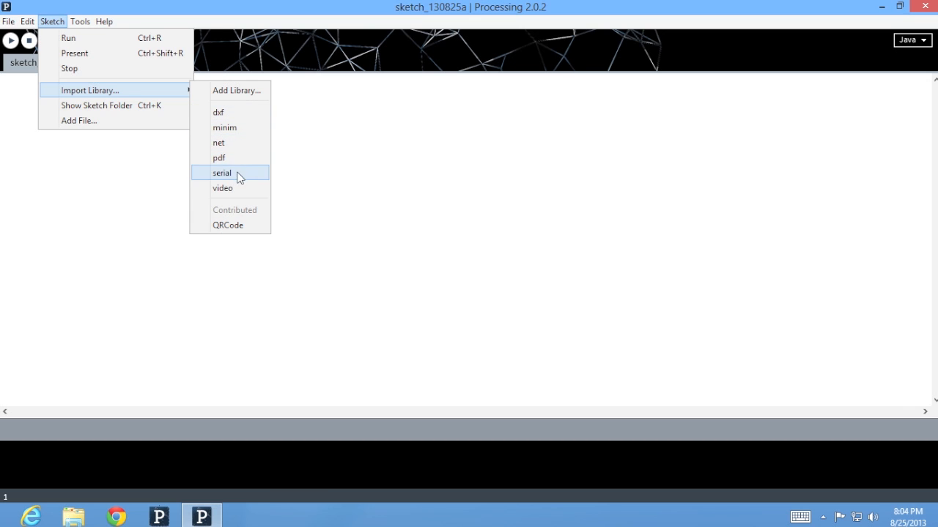
pyautogui.click(239, 94)
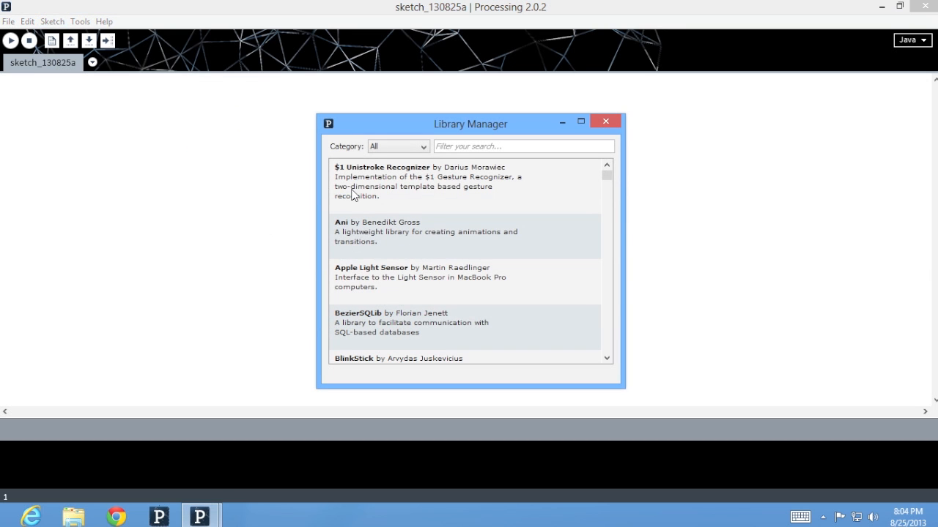
pyautogui.scroll(-15, 355, 194)
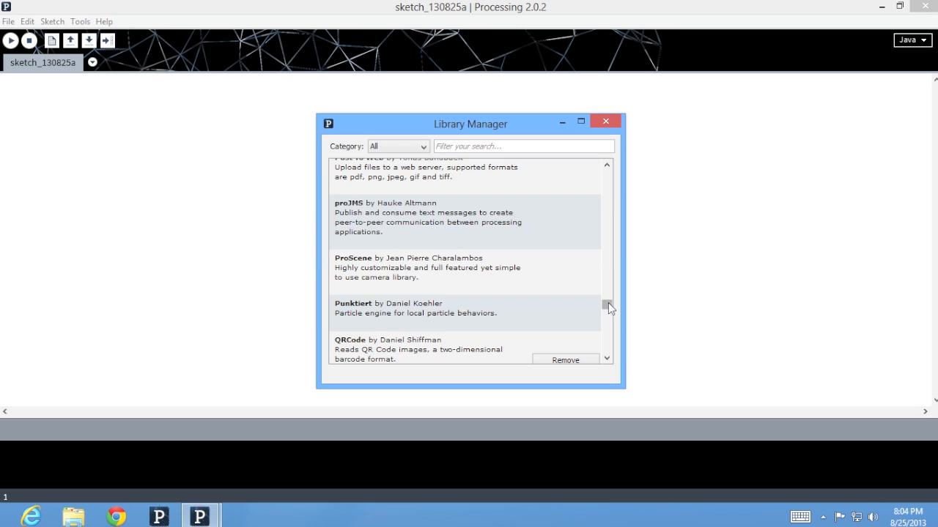
pyautogui.moveTo(607, 302); pyautogui.dragTo(606, 213)
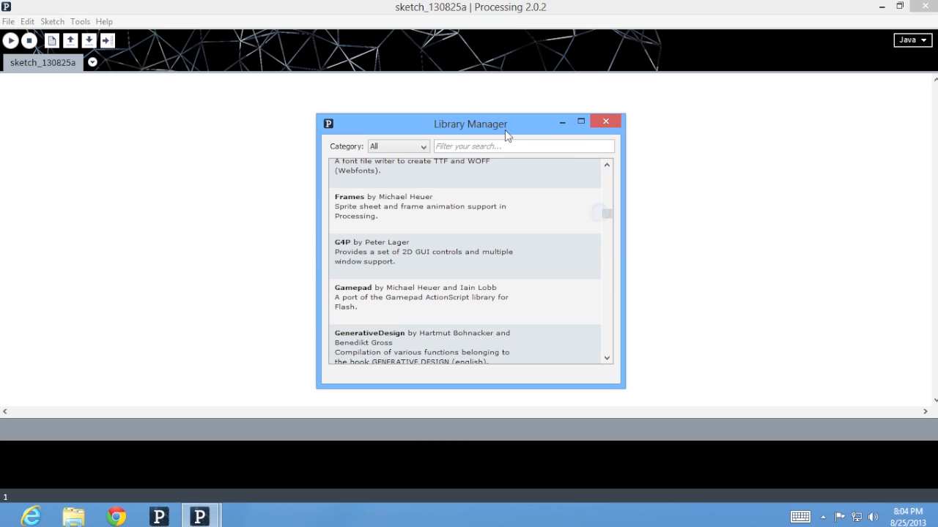
pyautogui.click(486, 145)
pyautogui.click(387, 297)
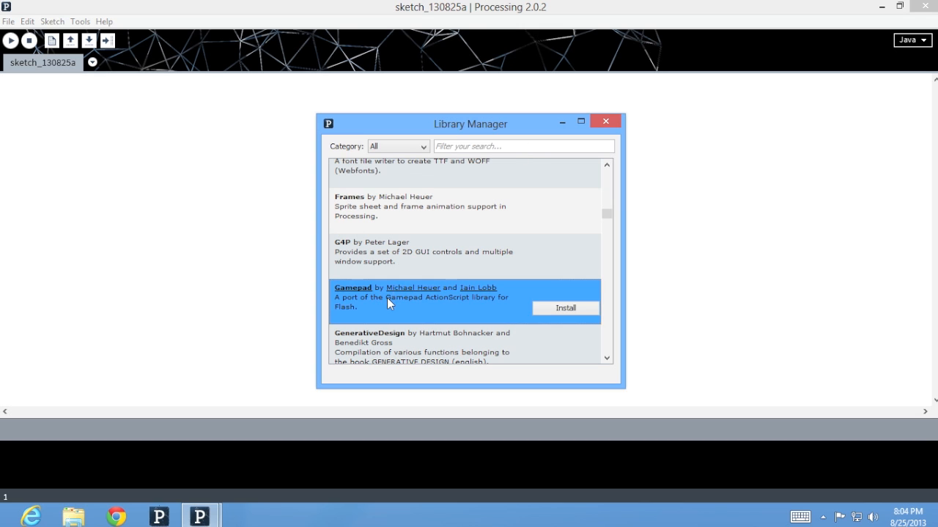
pyautogui.click(558, 310)
pyautogui.click(605, 123)
# Check the sketch's importable libraries for the Gamepad entry under Contributed without importing anything
pyautogui.click(52, 21)
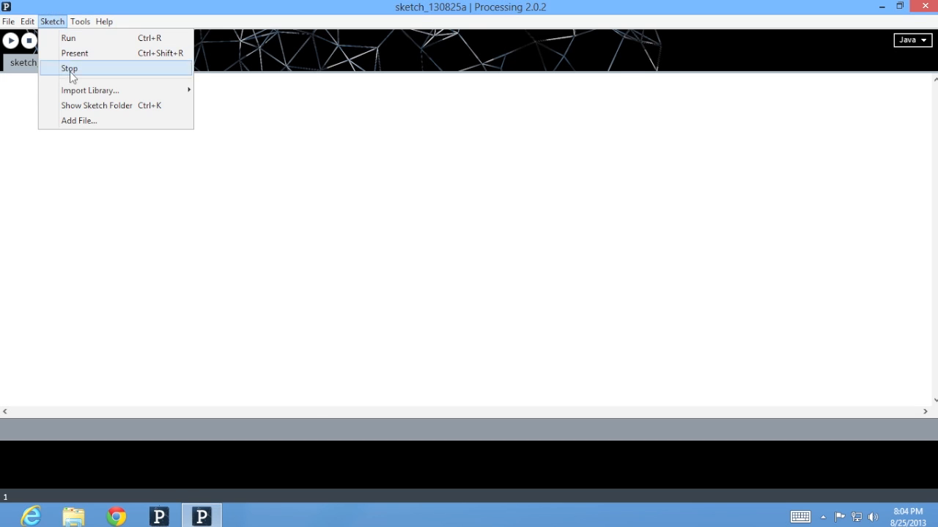
pyautogui.moveTo(71, 91)
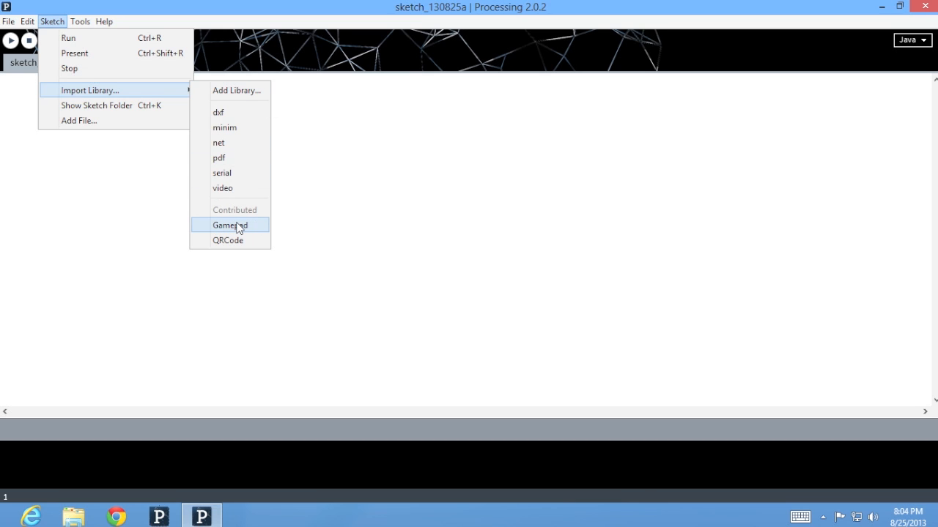
pyautogui.click(308, 149)
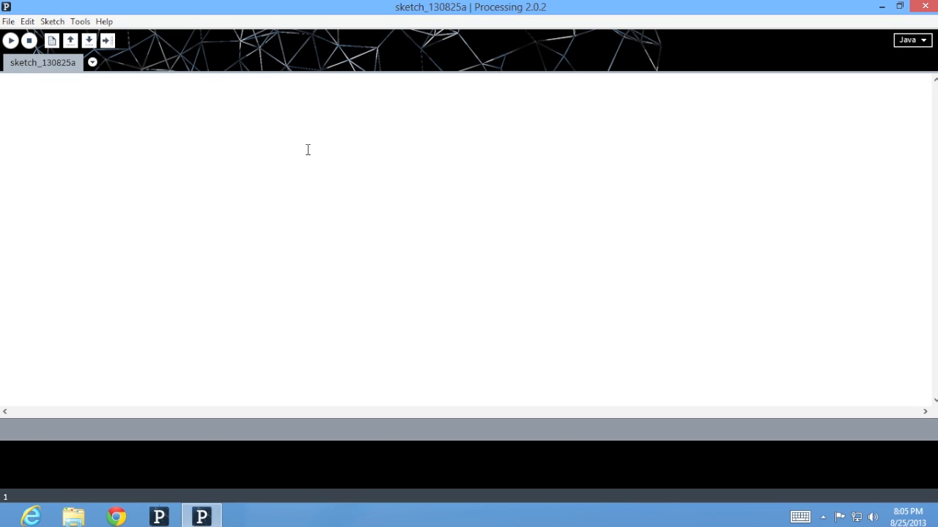